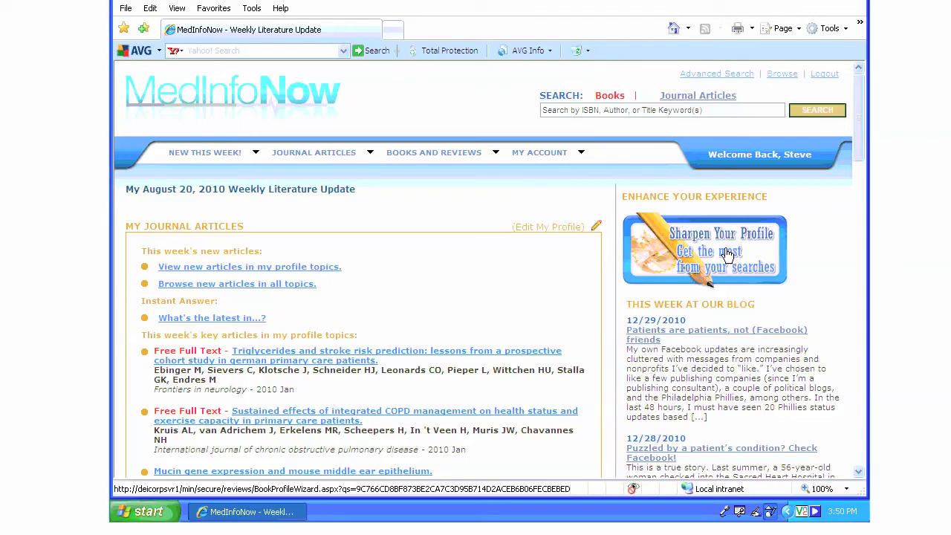
- Open the Profile Wizard at step 1 of 4 from the 'Sharpen Your Profile' banner
{"action": "left_click", "coordinate": [729, 256]}
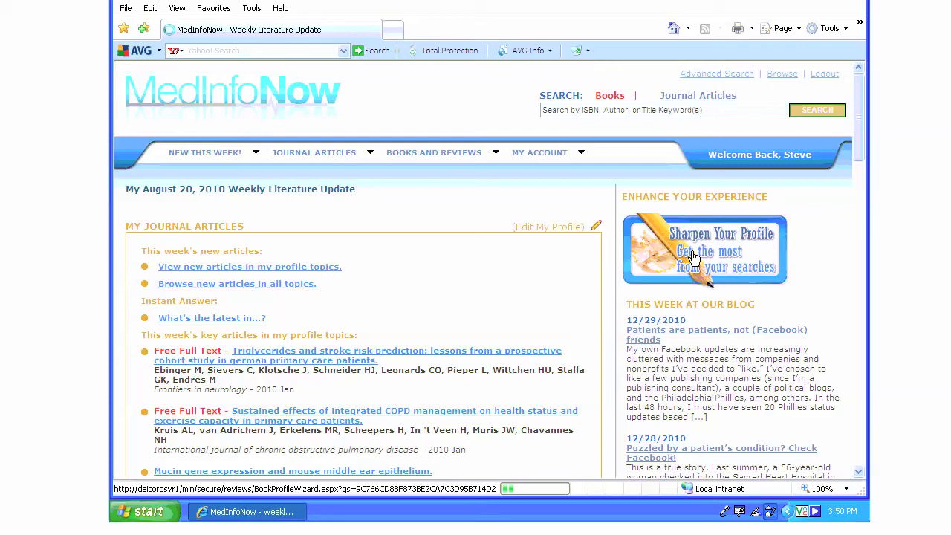
{"action": "left_click", "coordinate": [693, 256]}
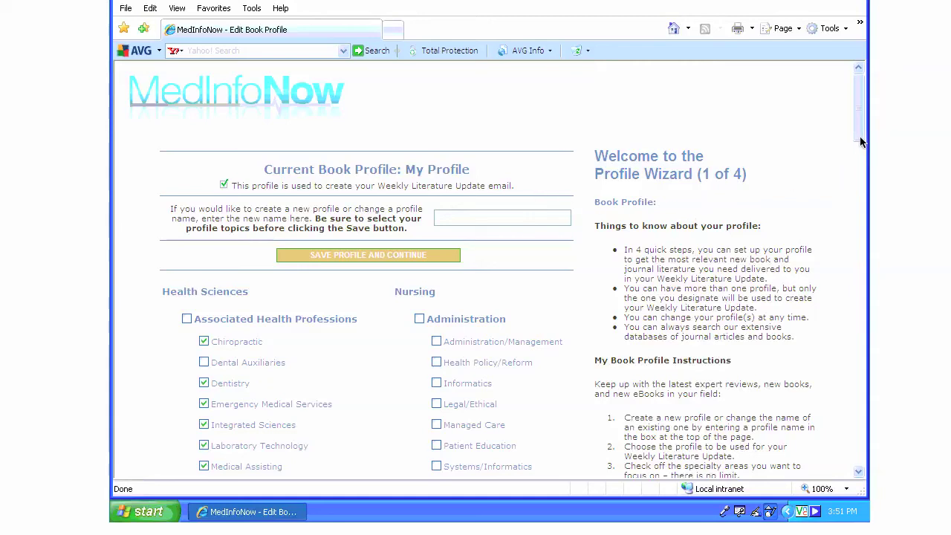
- Review the checked Health Sciences book topics, then save the book profile to reach step 2
{"action": "mouse_move", "coordinate": [858, 140]}
{"action": "left_mouse_down"}
{"action": "mouse_move", "coordinate": [852, 213]}
{"action": "mouse_move", "coordinate": [825, 297]}
{"action": "mouse_move", "coordinate": [814, 414]}
{"action": "left_mouse_up"}
{"action": "scroll", "coordinate": [814, 418], "scroll_direction": "down", "scroll_amount": 3}
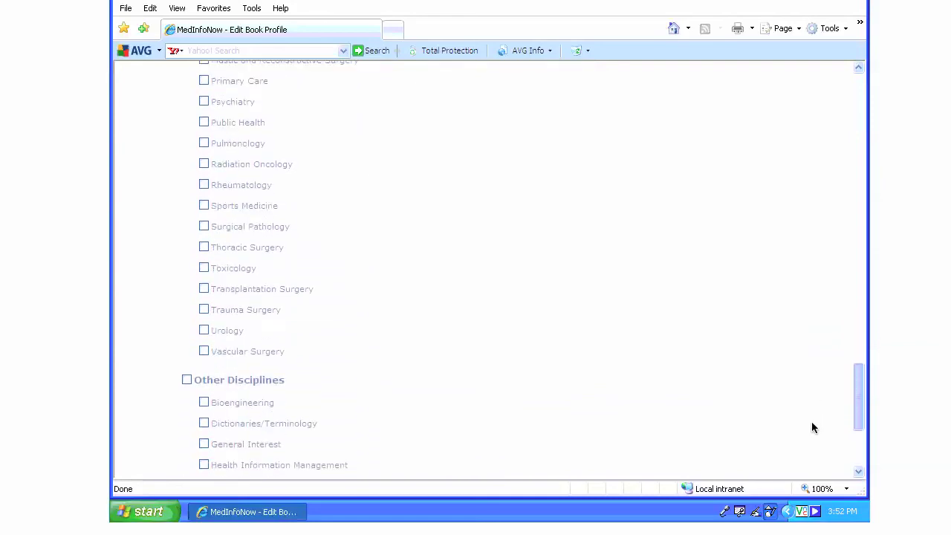
{"action": "scroll", "coordinate": [812, 427], "scroll_direction": "down", "scroll_amount": 2}
{"action": "scroll", "coordinate": [810, 434], "scroll_direction": "down", "scroll_amount": 2}
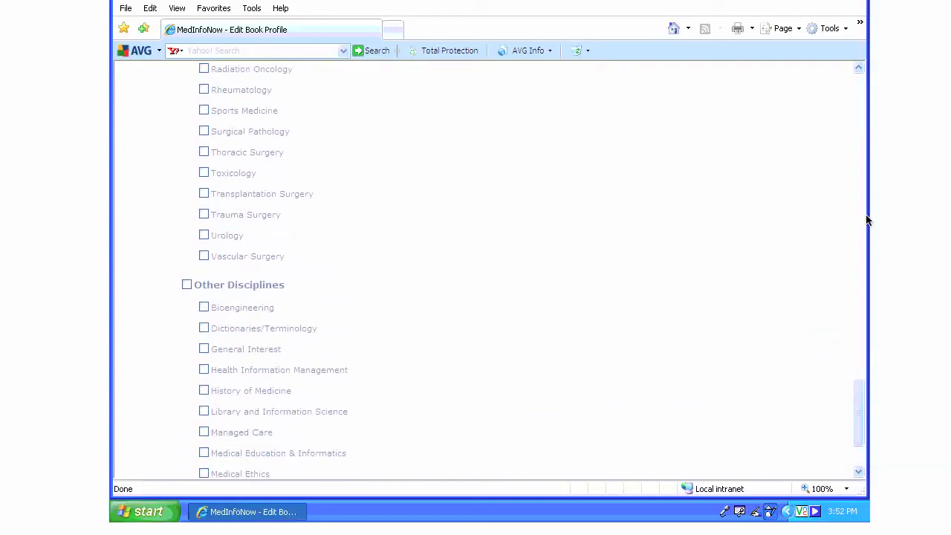
{"action": "left_click", "coordinate": [861, 116]}
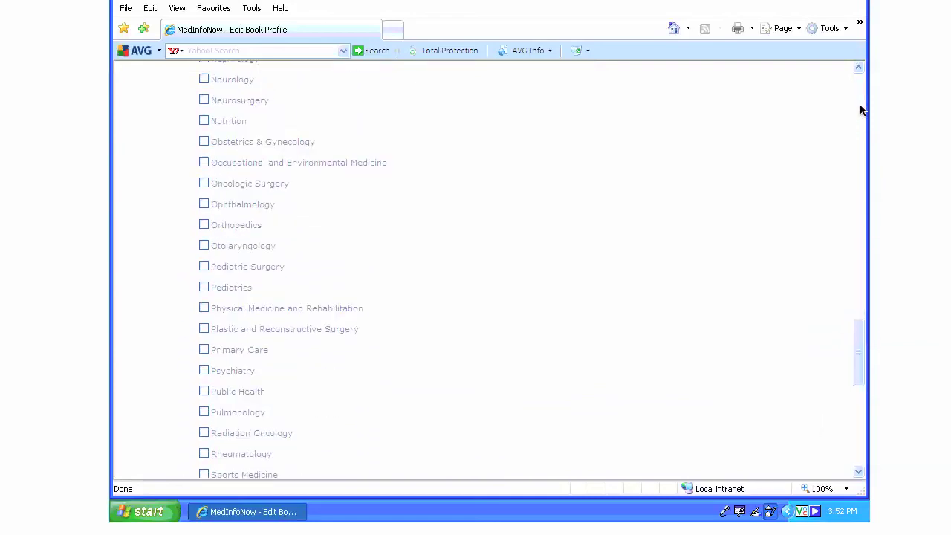
{"action": "left_click", "coordinate": [861, 108]}
{"action": "left_click", "coordinate": [860, 96]}
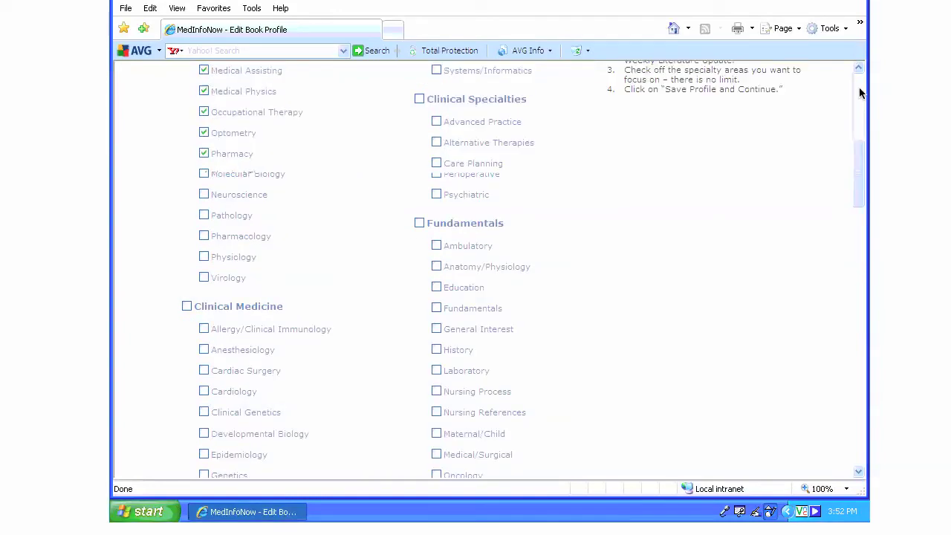
{"action": "left_click", "coordinate": [860, 94]}
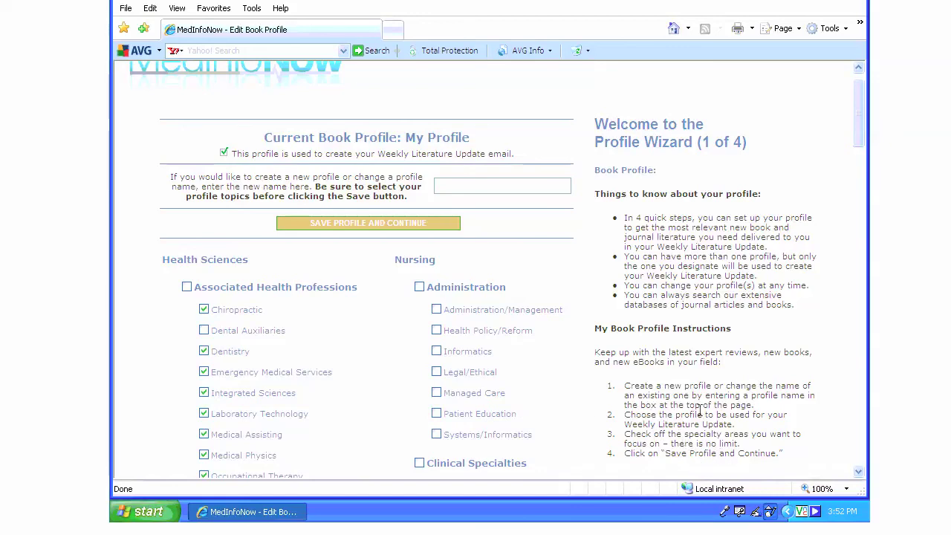
{"action": "left_click", "coordinate": [409, 226]}
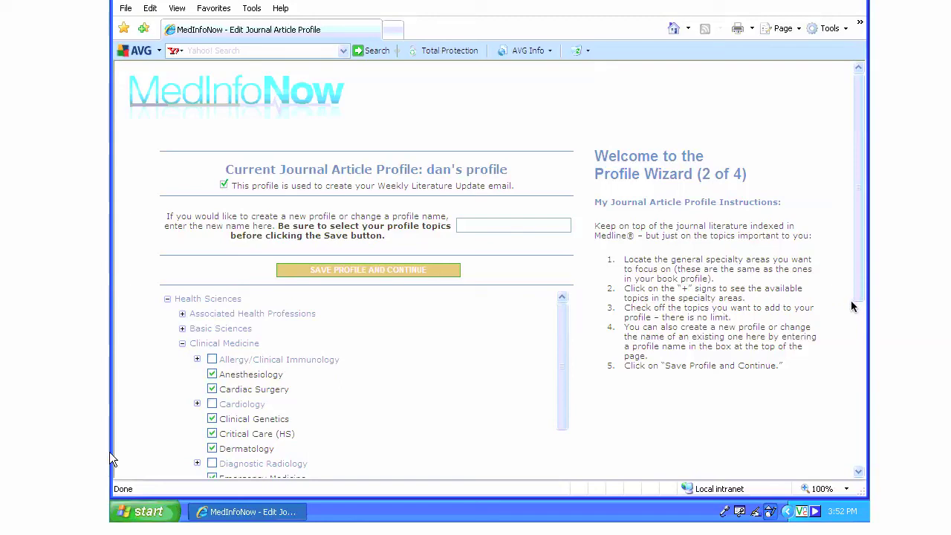
- Expand General Medicine in the journal topic tree to show its subtopics
{"action": "left_click", "coordinate": [857, 447]}
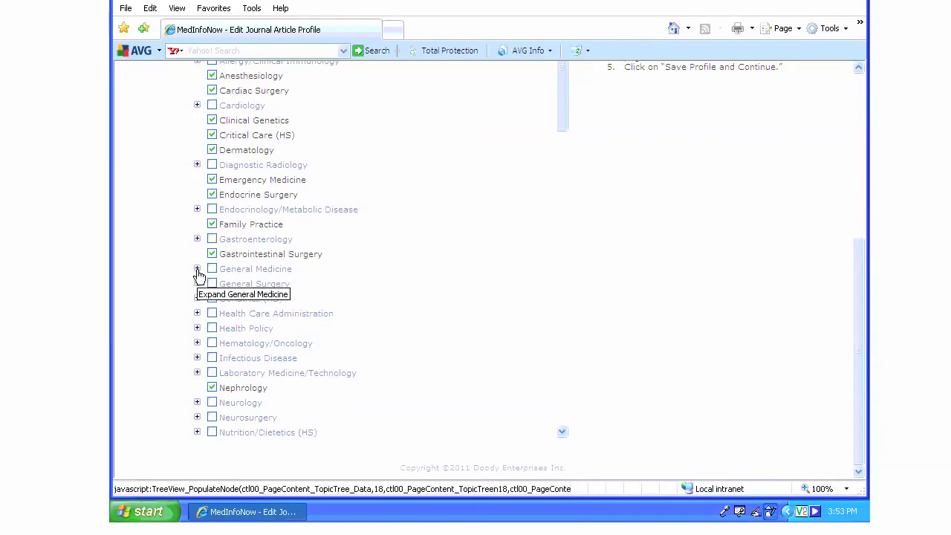
{"action": "left_click", "coordinate": [197, 270]}
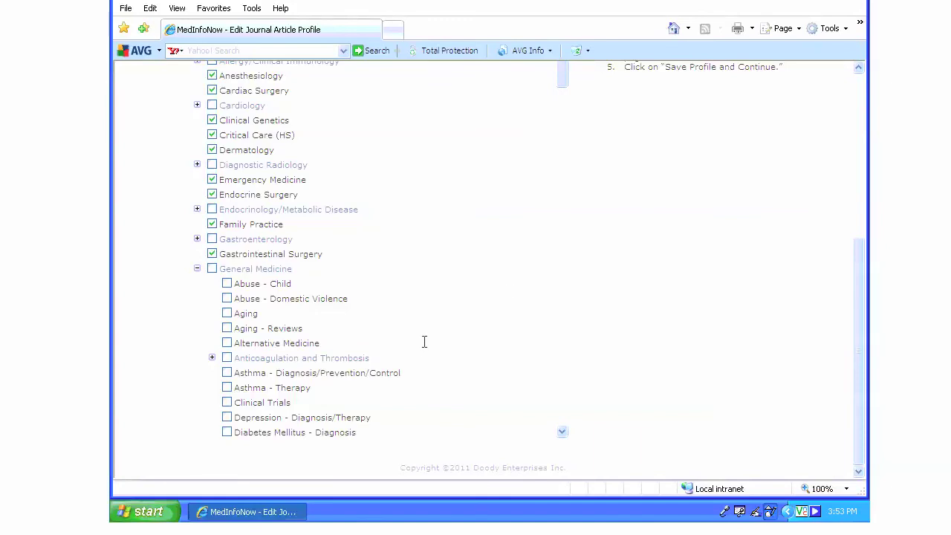
{"action": "left_click", "coordinate": [858, 104]}
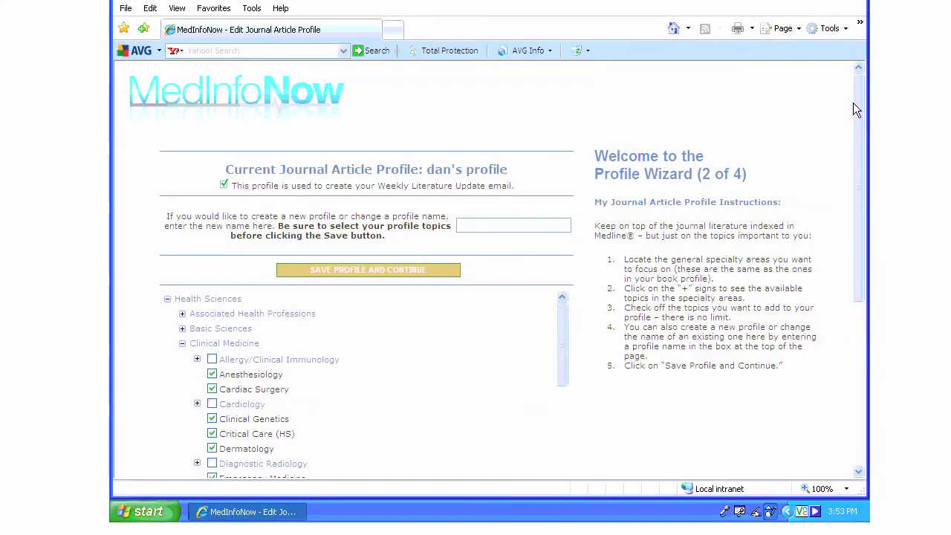
- Save the journal article profile and scroll the My Journal List, checking journals like Gut and JAMA
{"action": "left_click", "coordinate": [412, 271]}
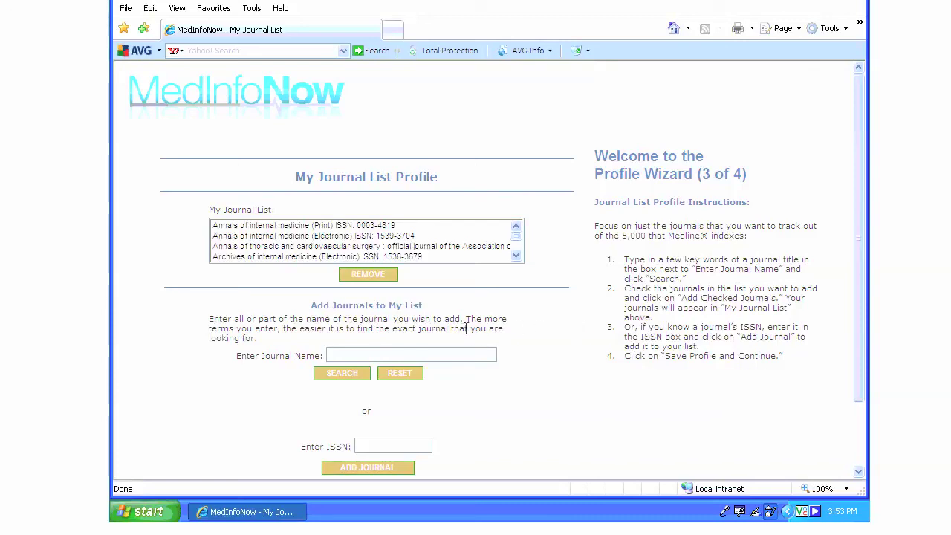
{"action": "left_click", "coordinate": [516, 256]}
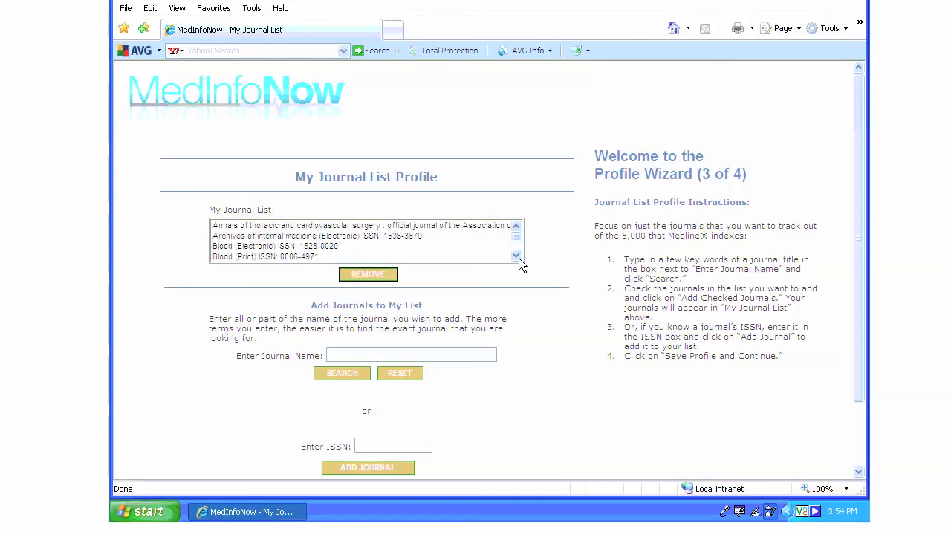
{"action": "left_click", "coordinate": [516, 256]}
{"action": "left_click", "coordinate": [515, 256]}
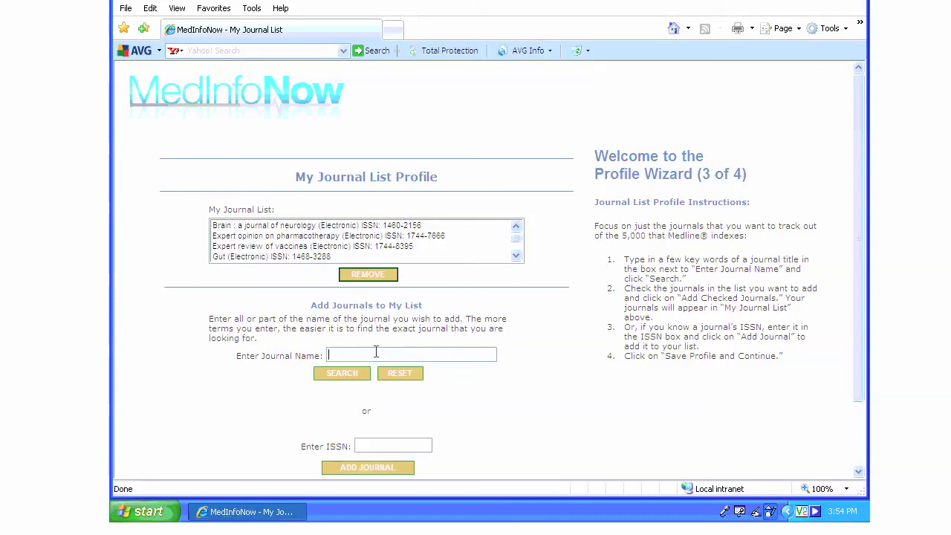
{"action": "left_click", "coordinate": [517, 261]}
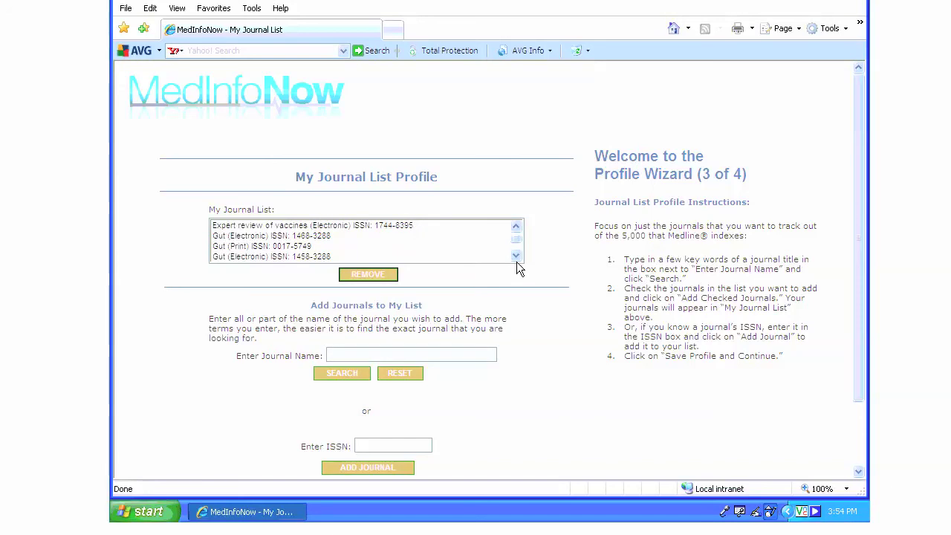
{"action": "left_click", "coordinate": [517, 261]}
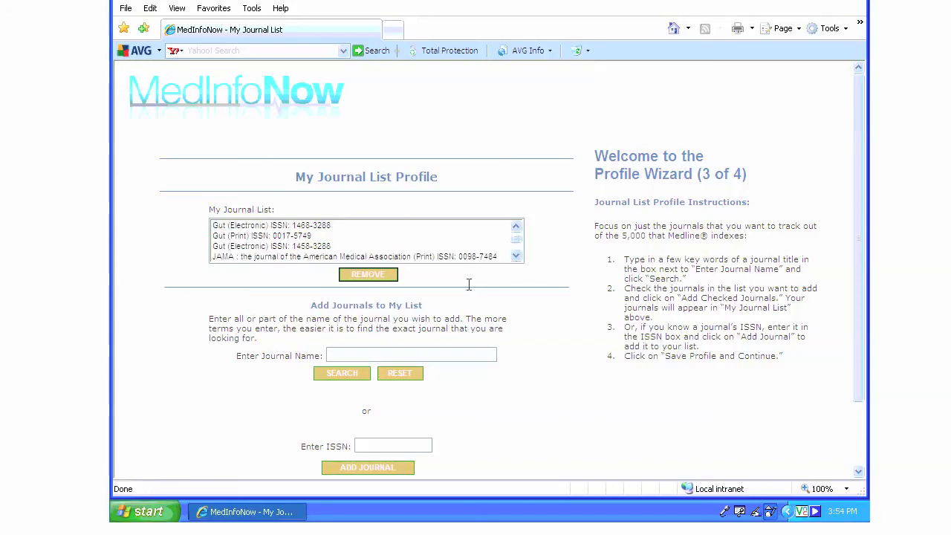
{"action": "mouse_move", "coordinate": [858, 272]}
{"action": "left_mouse_down"}
{"action": "mouse_move", "coordinate": [842, 324]}
{"action": "mouse_move", "coordinate": [815, 327]}
{"action": "left_mouse_up"}
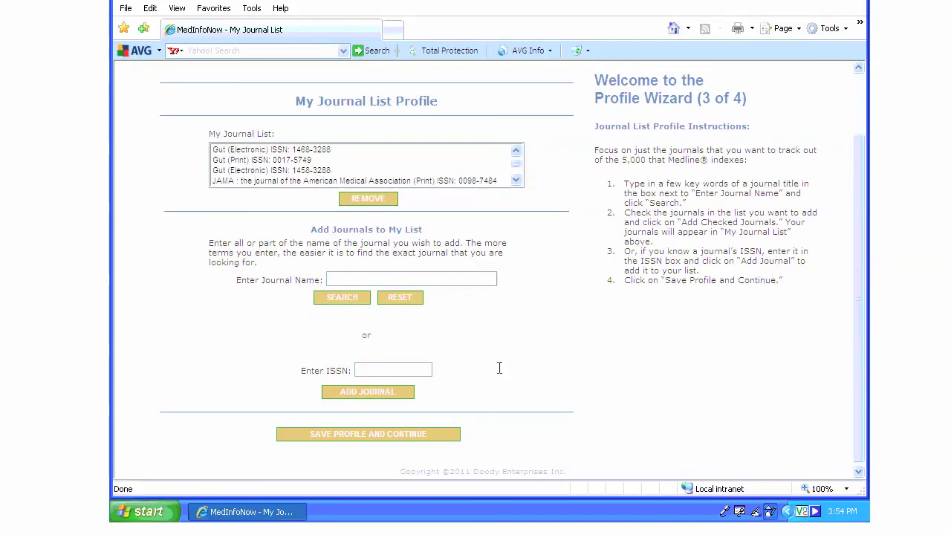
- Save the journal list, then click Finish Setup on step 4 with no full-text provider chosen
{"action": "left_click", "coordinate": [378, 436]}
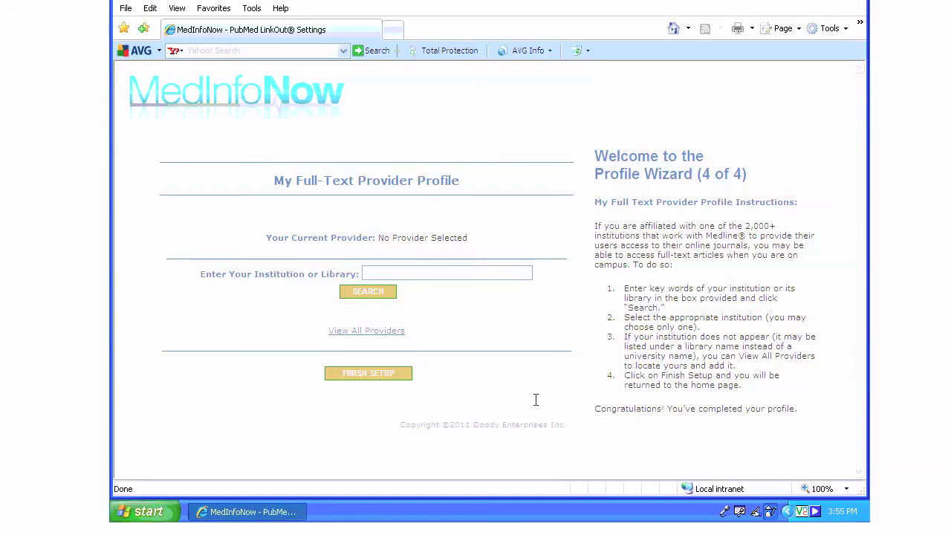
{"action": "left_click", "coordinate": [374, 376]}
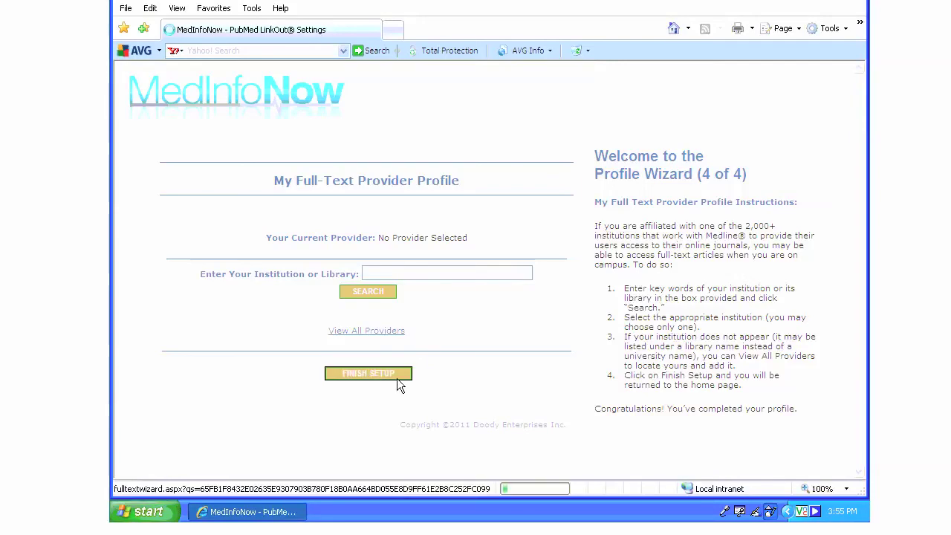